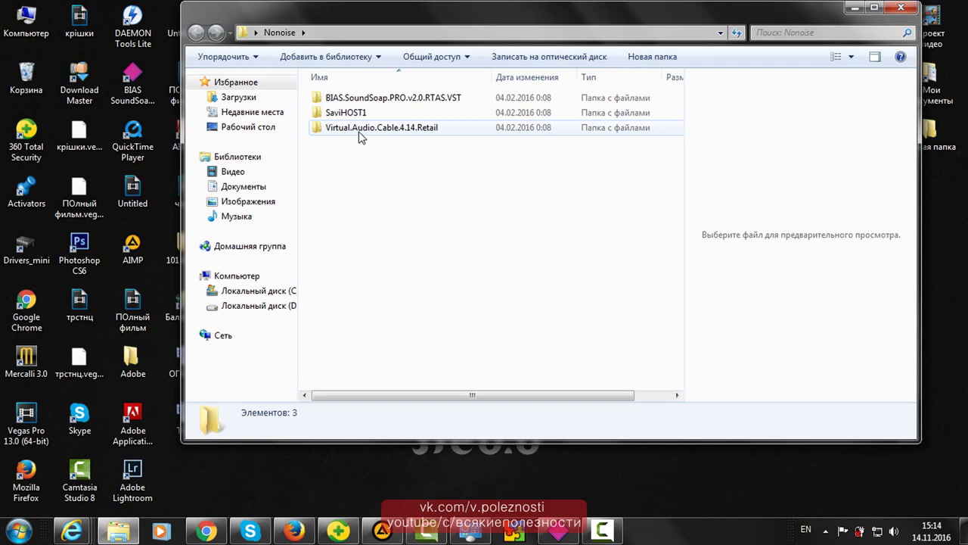
Launch setup64 from the Virtual.Audio.Cable.4.14.Retail folder, decline the installation and return to the Nonoise folder.
double_click(362, 135)
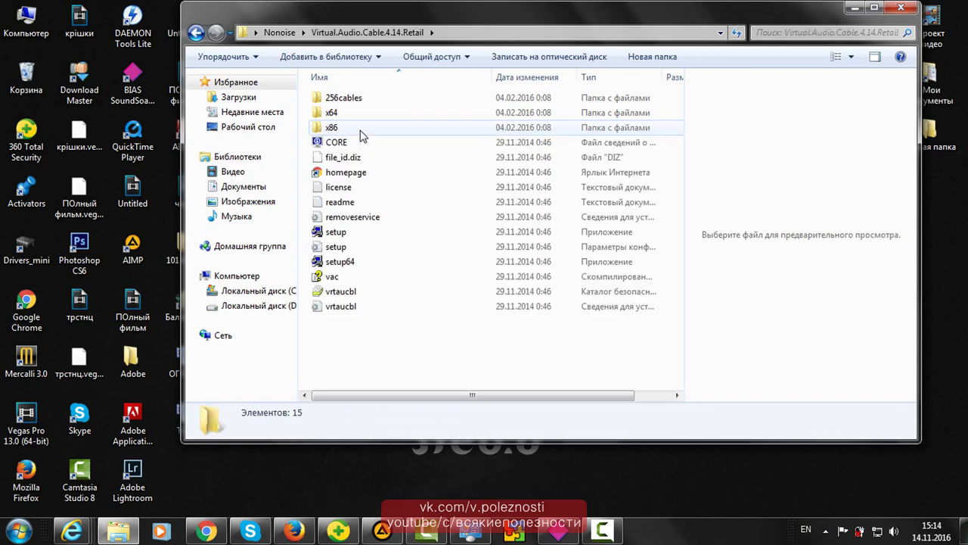
left_click(334, 260)
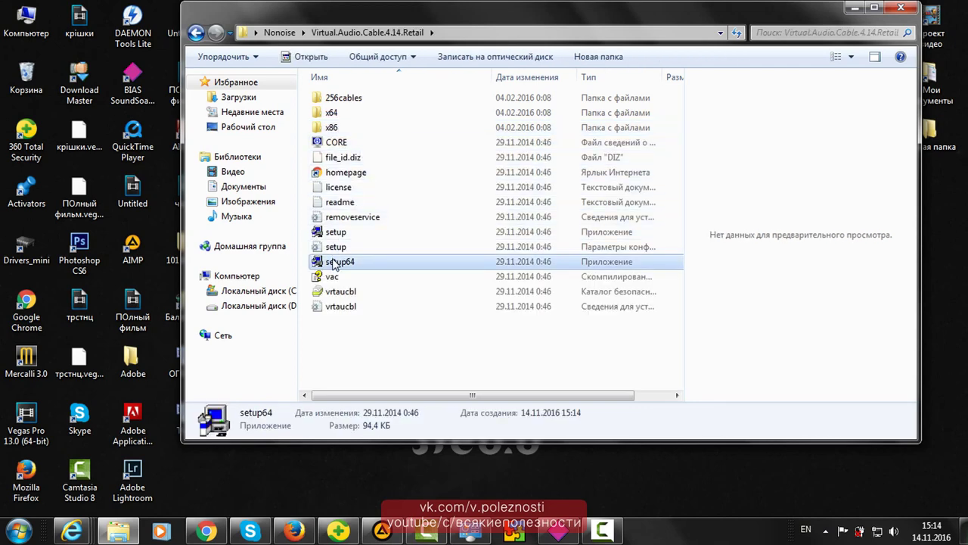
double_click(333, 261)
left_click(529, 286)
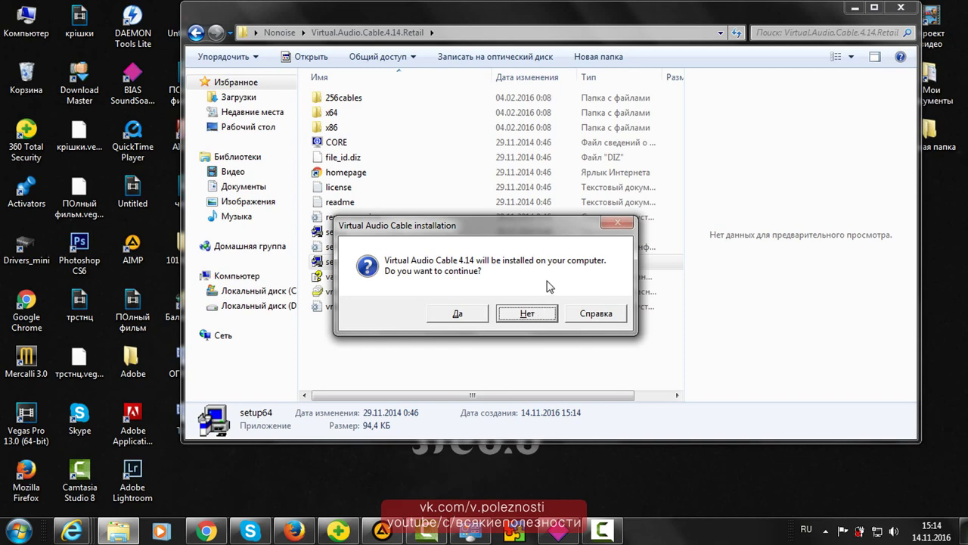
left_click(546, 318)
left_click(195, 33)
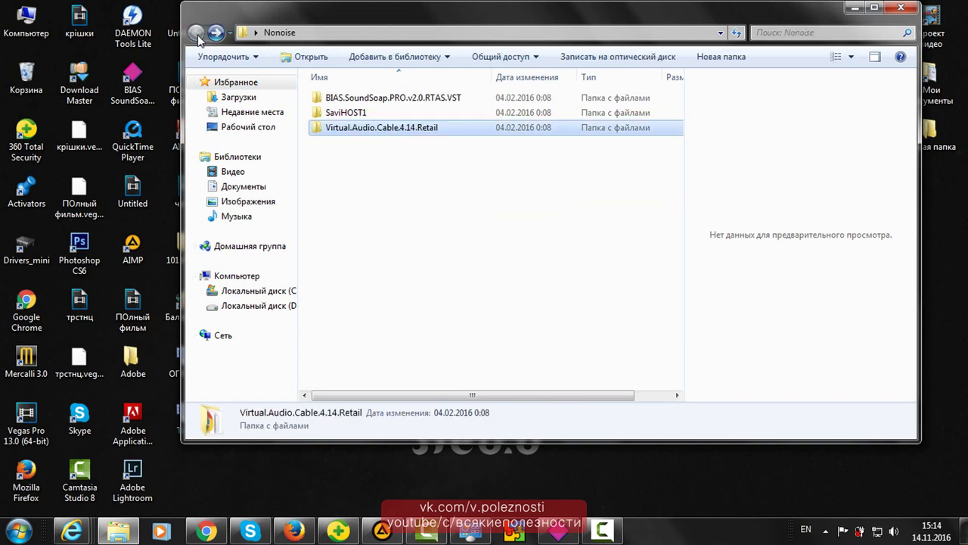
Run SoundSoap Pro 2 Installer from the BIAS.SoundSoap.PRO.v2.0.RTAS.VST folder up to Program Maintenance, cancel it and return to Nonoise.
double_click(370, 102)
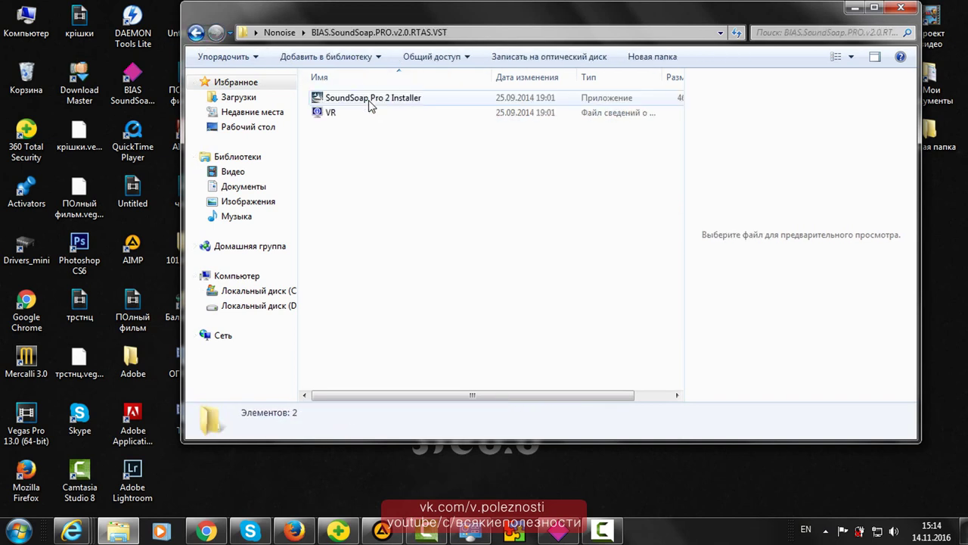
double_click(370, 103)
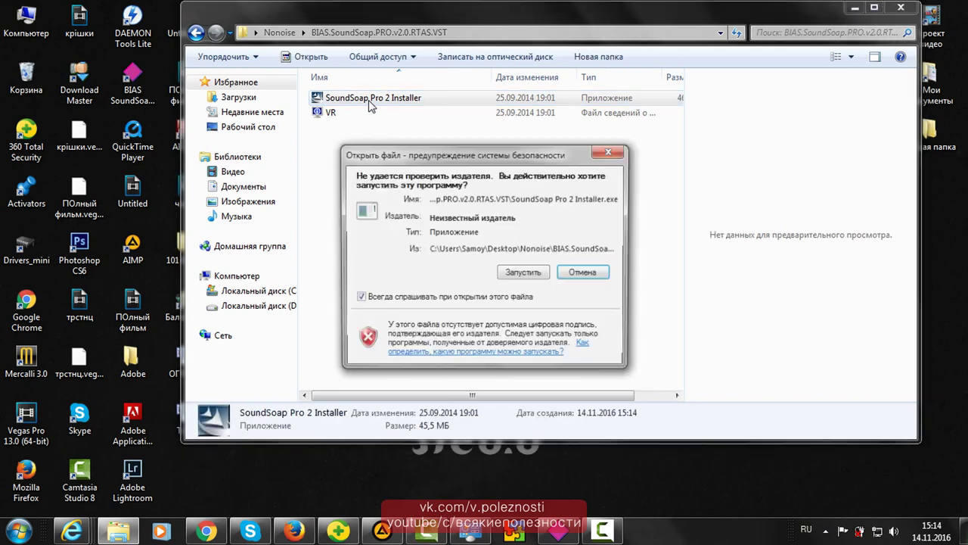
left_click(527, 273)
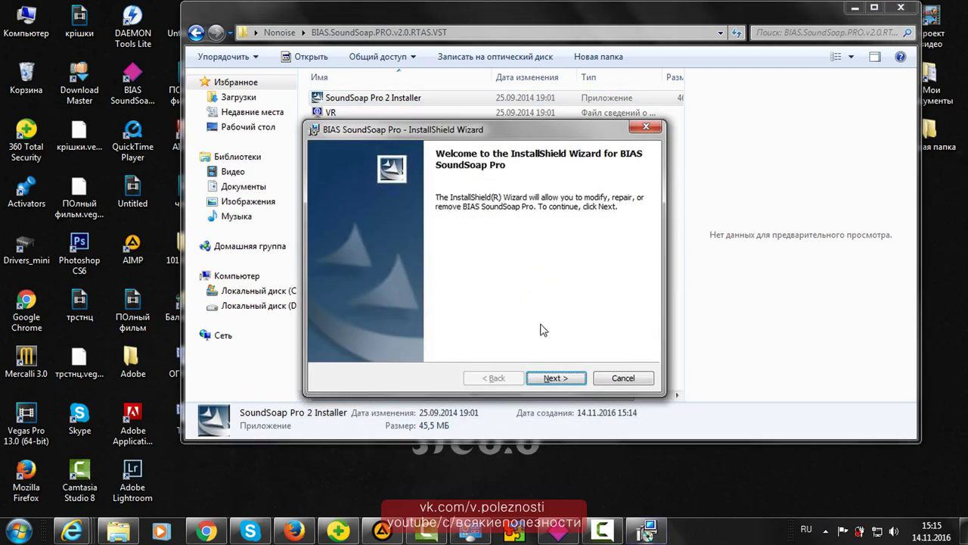
left_click(551, 378)
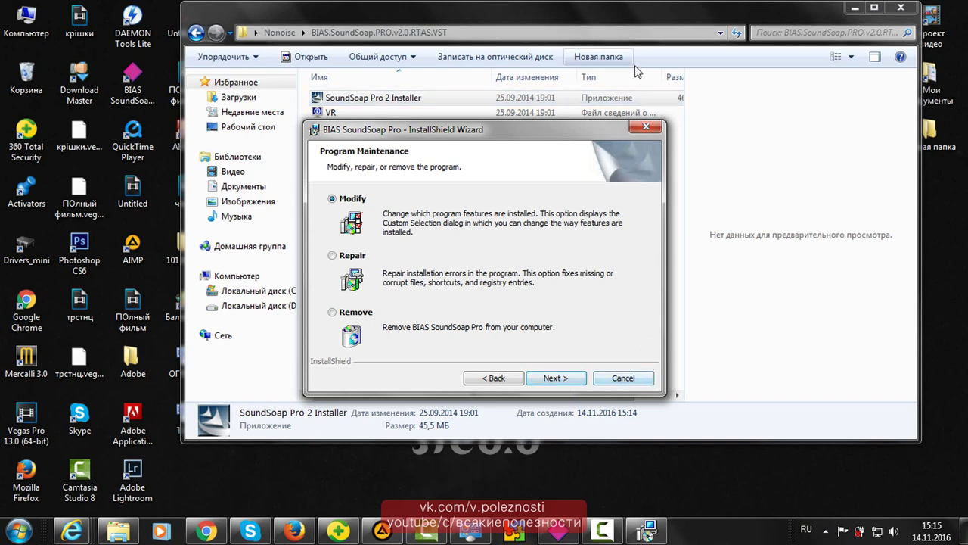
left_click(646, 126)
left_click(446, 287)
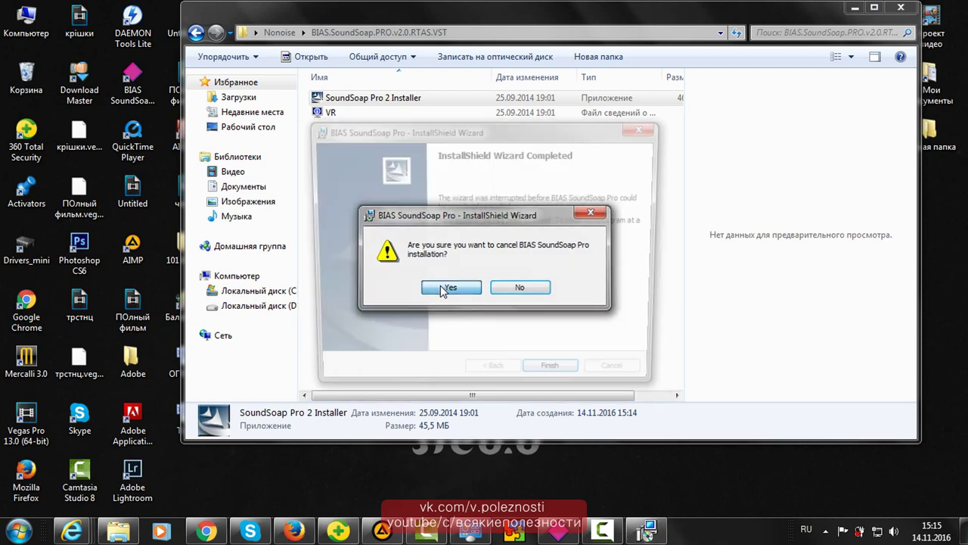
left_click(550, 379)
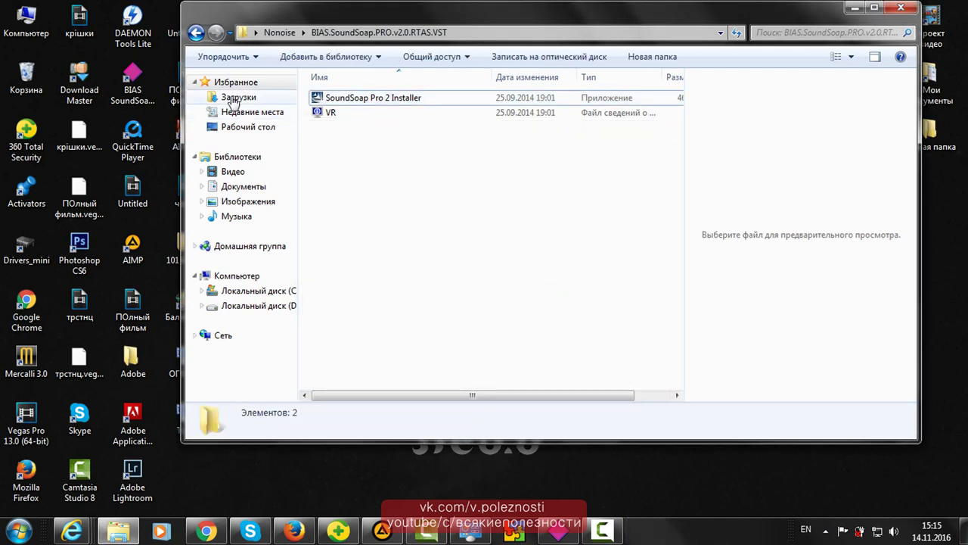
left_click(196, 33)
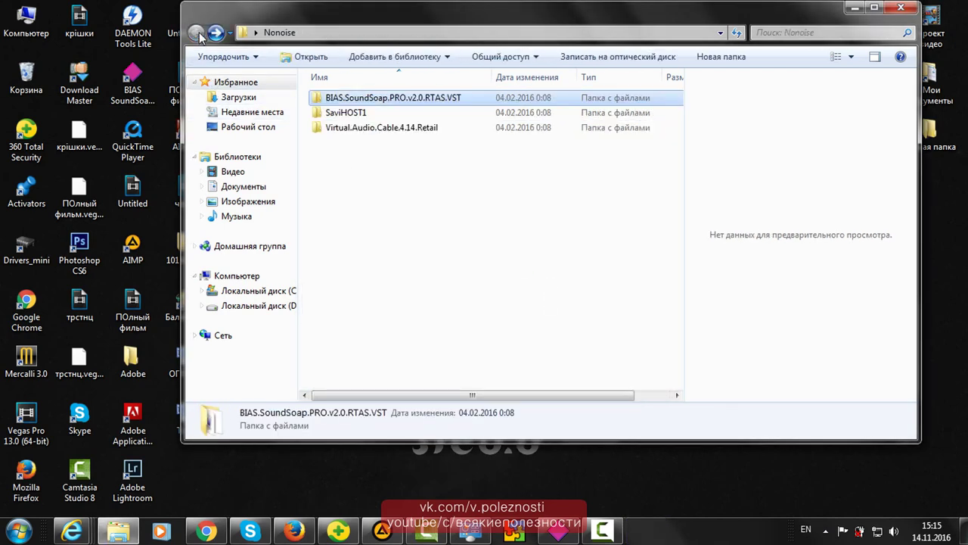
Copy BIAS SoundSoap Pro.dll from the BIAS\VSTPlugins folder in Program Files (x86) on drive C.
double_click(27, 21)
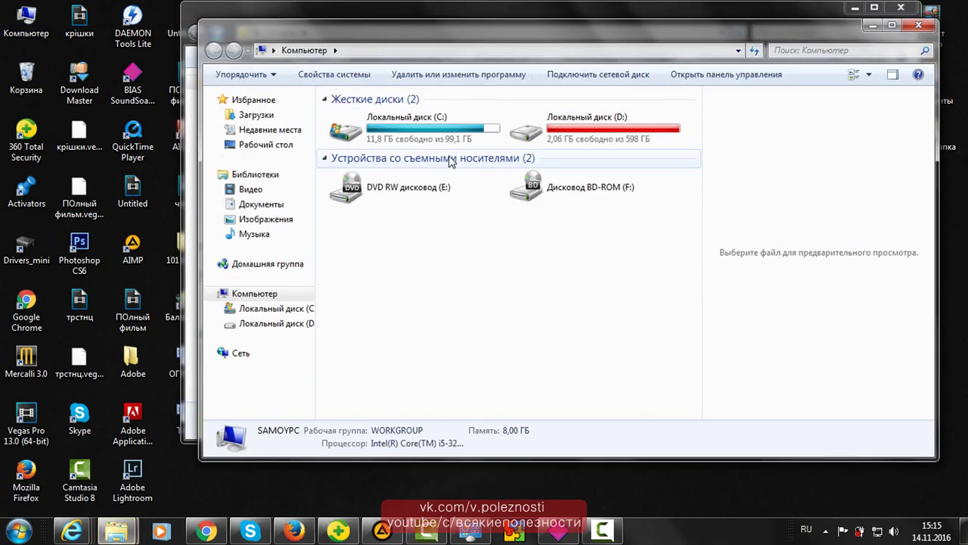
double_click(426, 141)
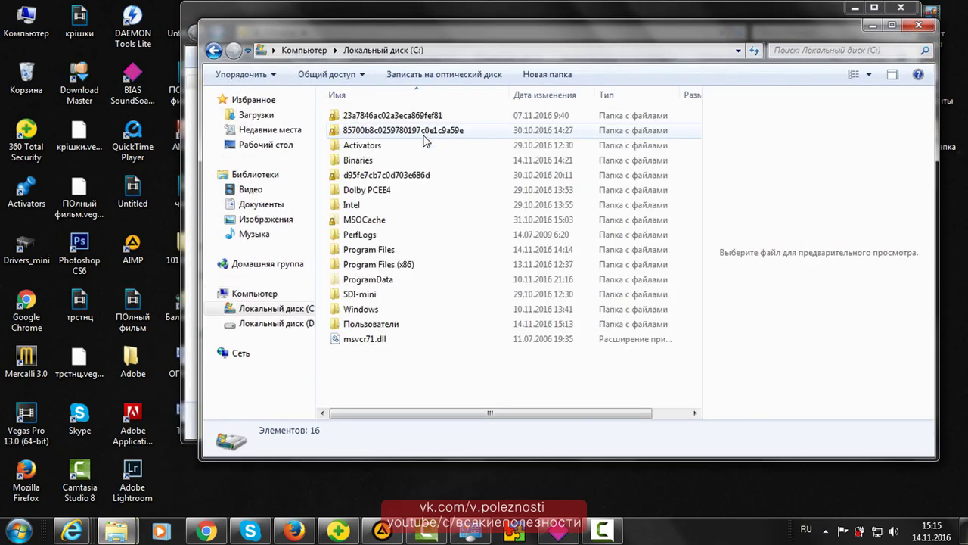
double_click(383, 267)
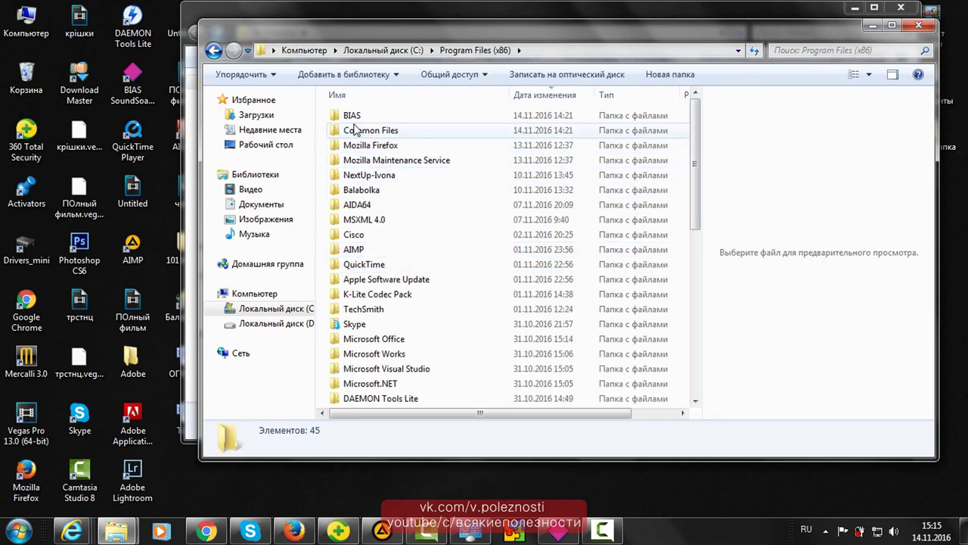
double_click(353, 117)
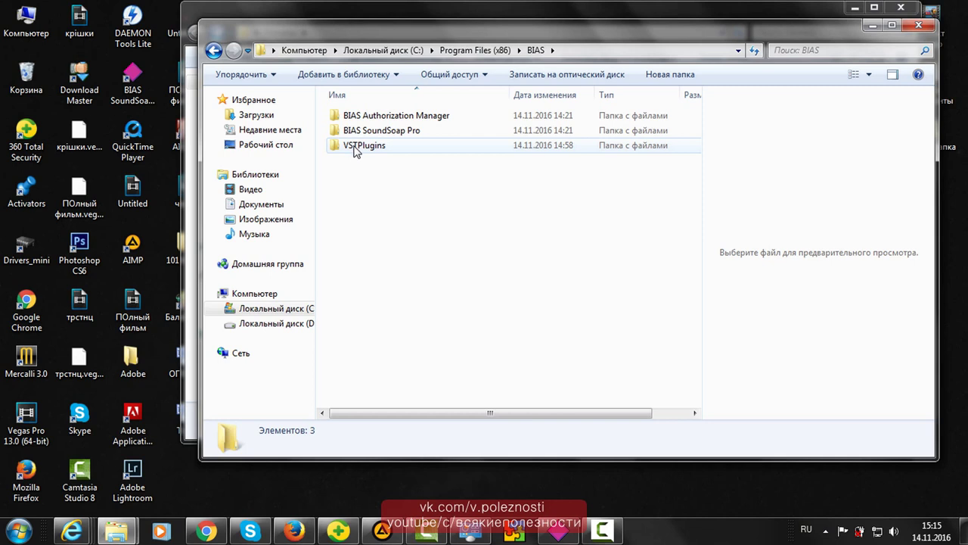
double_click(356, 146)
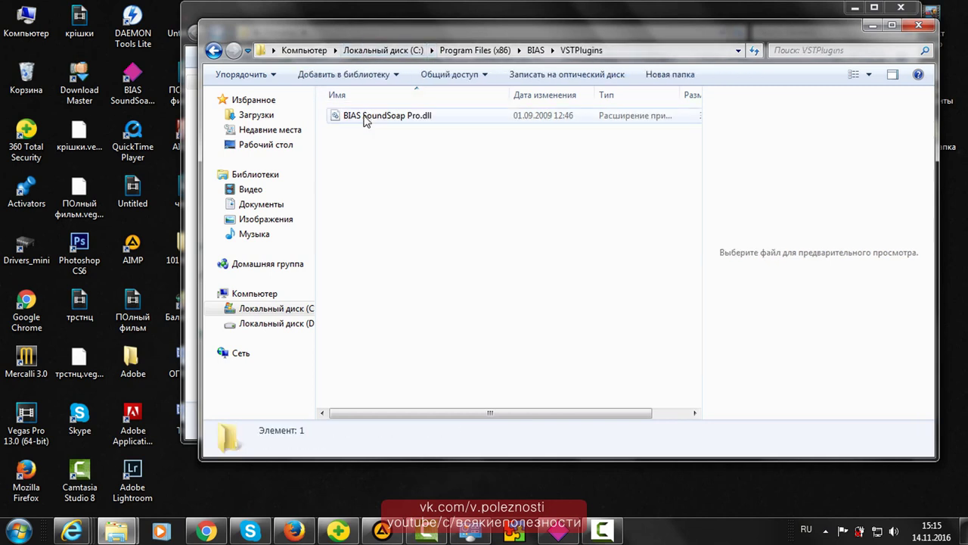
left_click(364, 117)
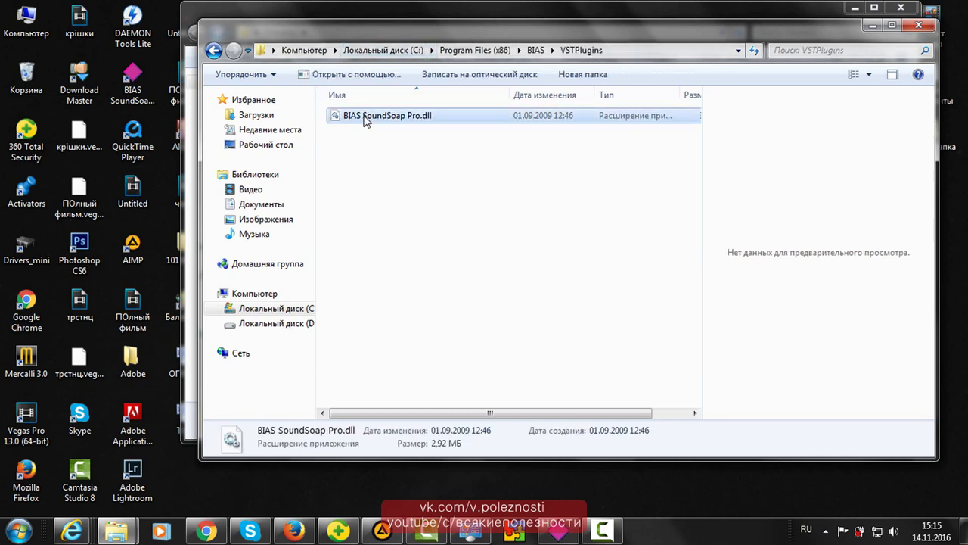
right_click(364, 117)
left_click(409, 292)
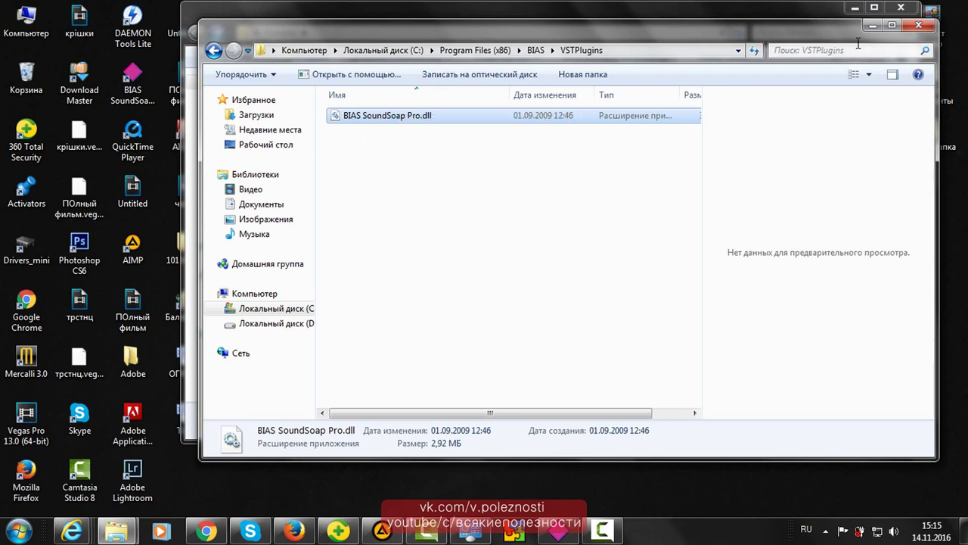
Paste the copied DLL into the SaviHOST1 folder inside Nonoise.
left_click(872, 25)
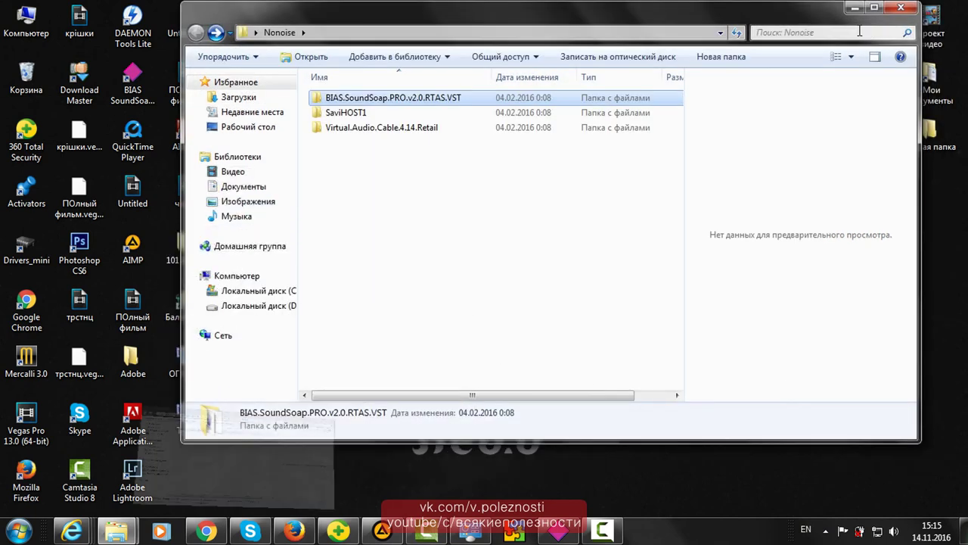
double_click(346, 115)
right_click(371, 202)
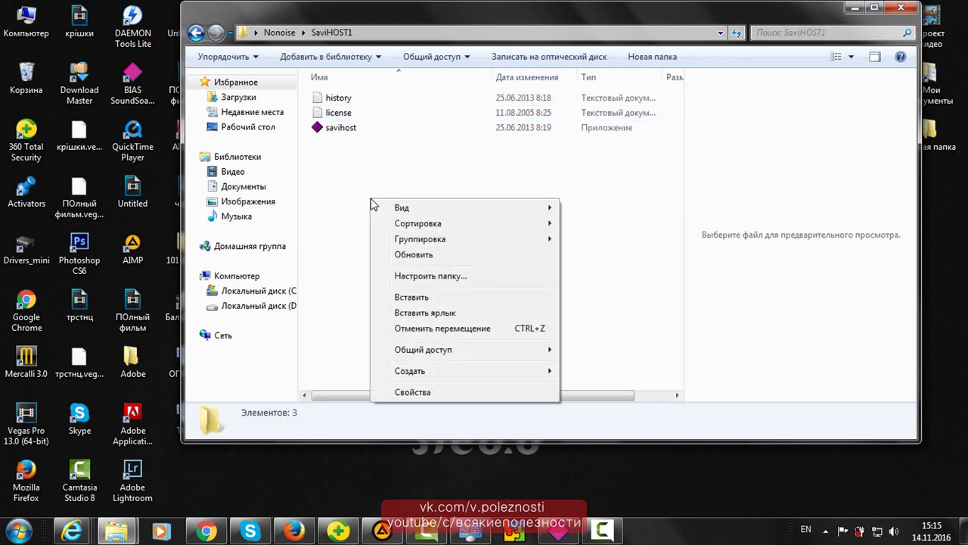
left_click(424, 297)
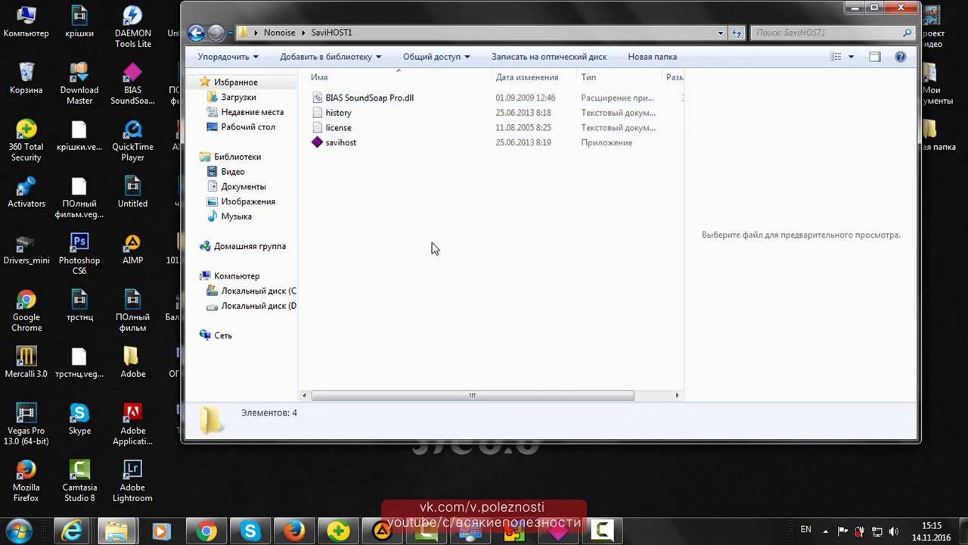
Rename the savihost application to BIAS SoundSoap Pro, copying the name from the DLL without its extension.
left_click(401, 104)
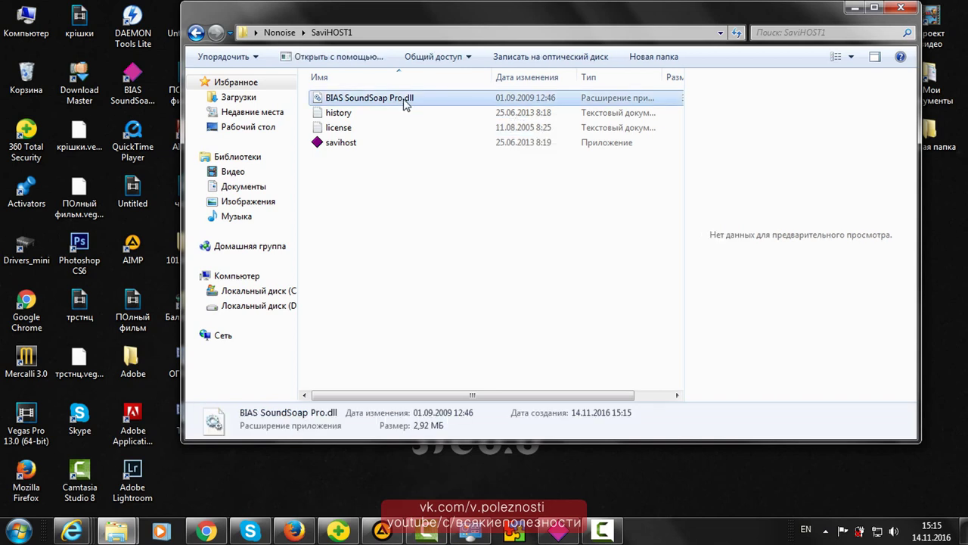
left_click(405, 101)
key("ctrl+c")
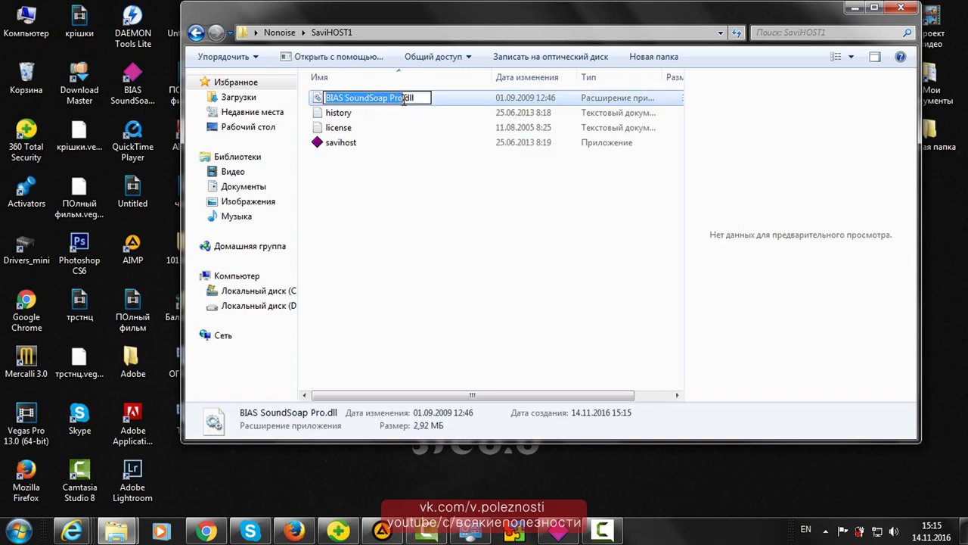
right_click(395, 101)
left_click(446, 143)
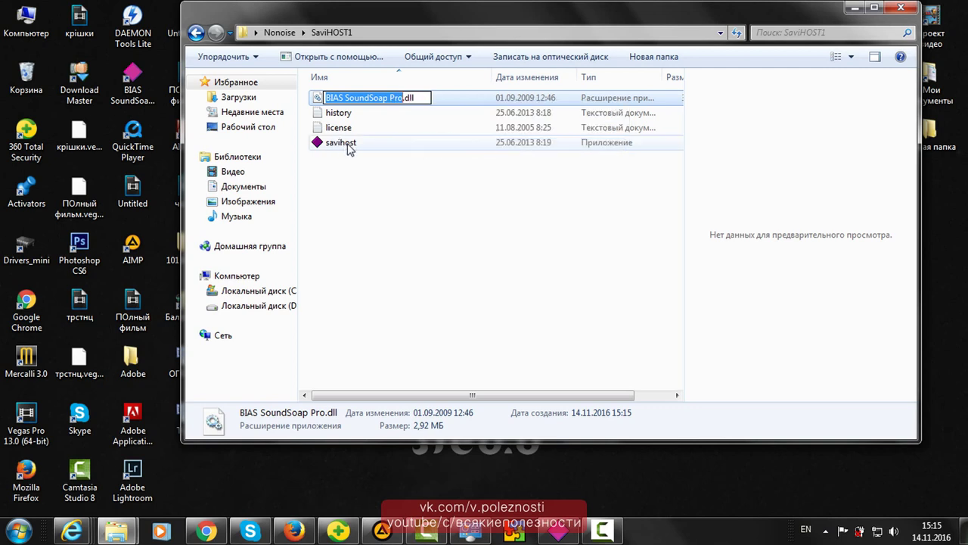
left_click(357, 146)
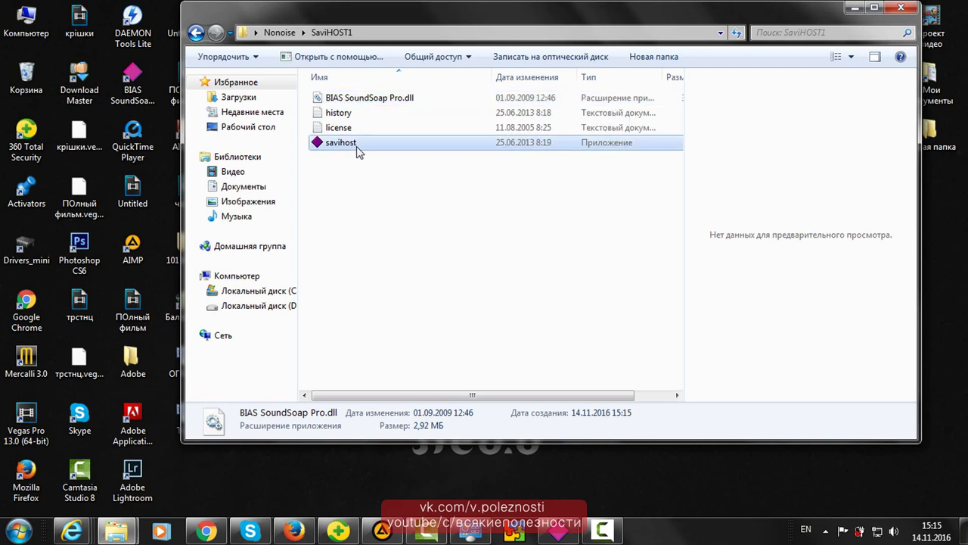
left_click(357, 148)
key("ctrl+v")
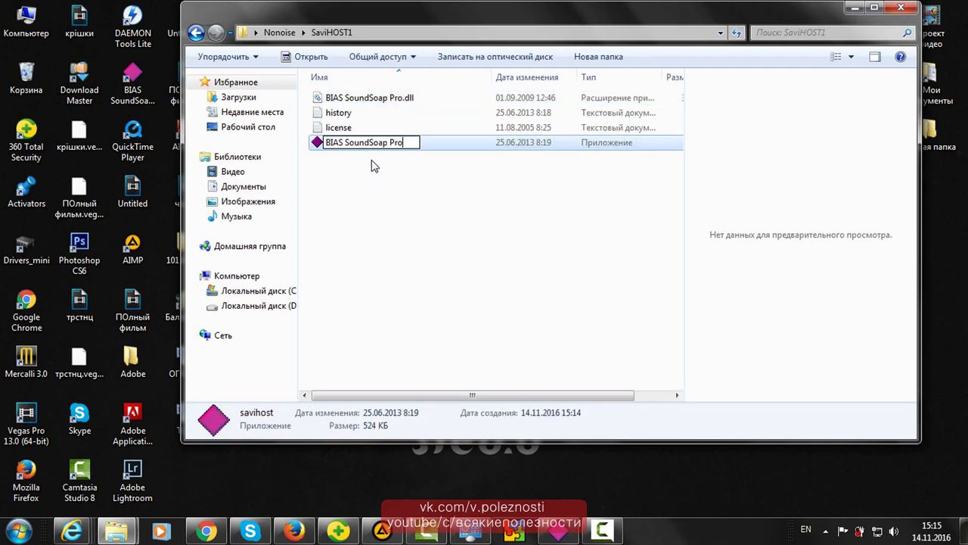
key("Return")
left_click(400, 181)
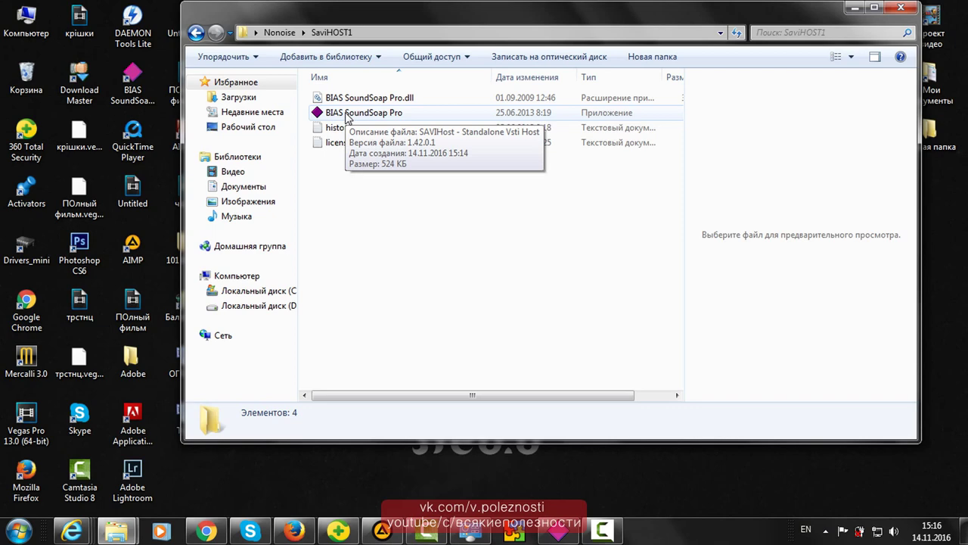
Switch to the running BIAS SoundSoap Pro window and turn off its Broadband module.
left_click(563, 534)
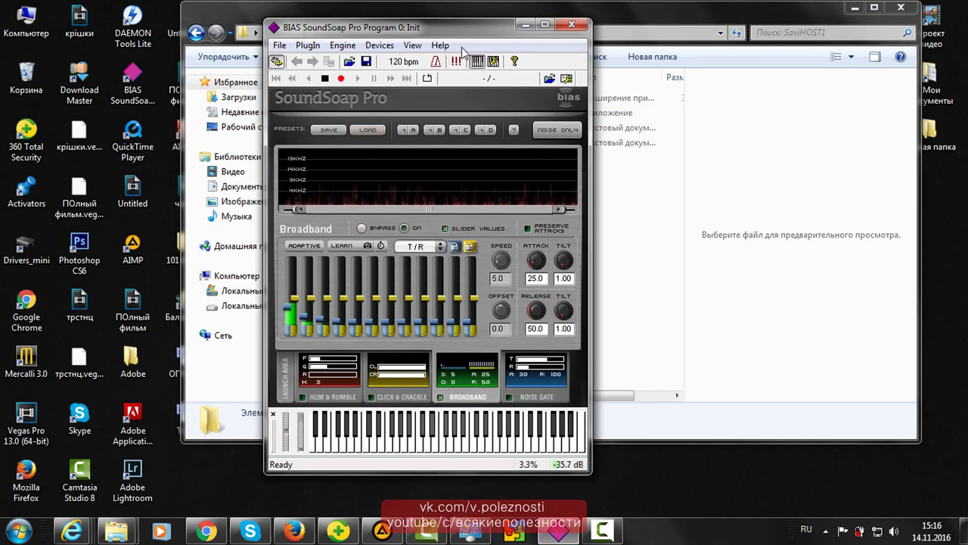
left_click(441, 397)
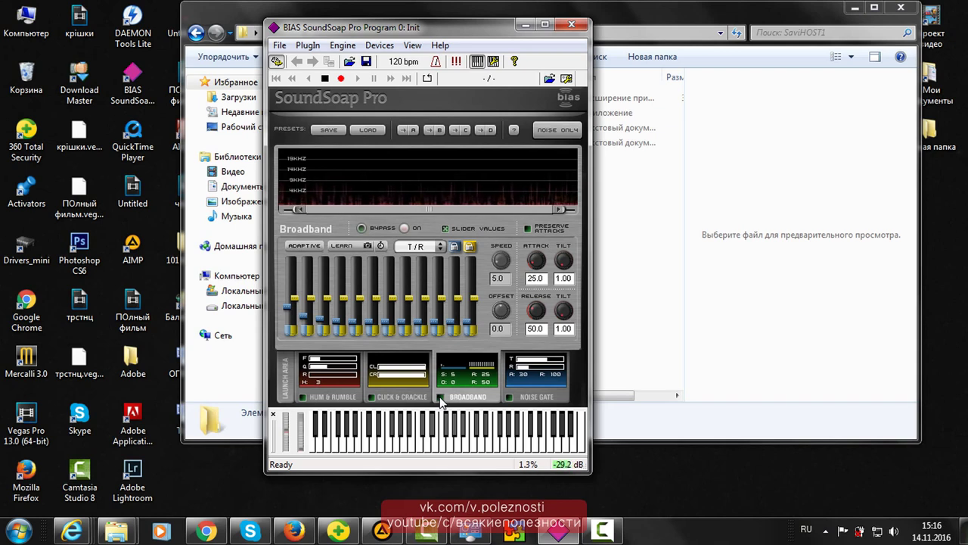
Set the wave devices to the MME Realtek microphone as input and MME: Line 1 (Virtual Audio Cable) as output.
left_click(380, 46)
left_click(392, 78)
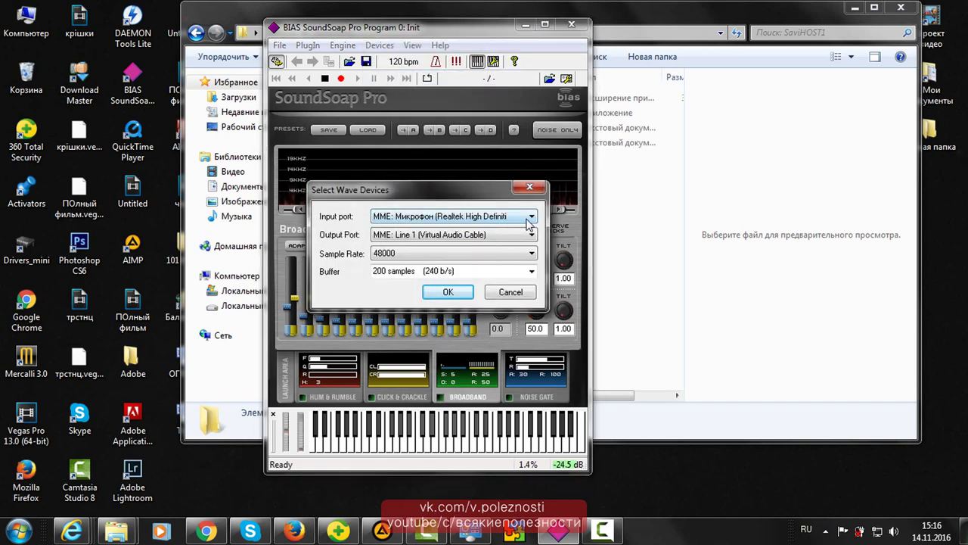
left_click(529, 218)
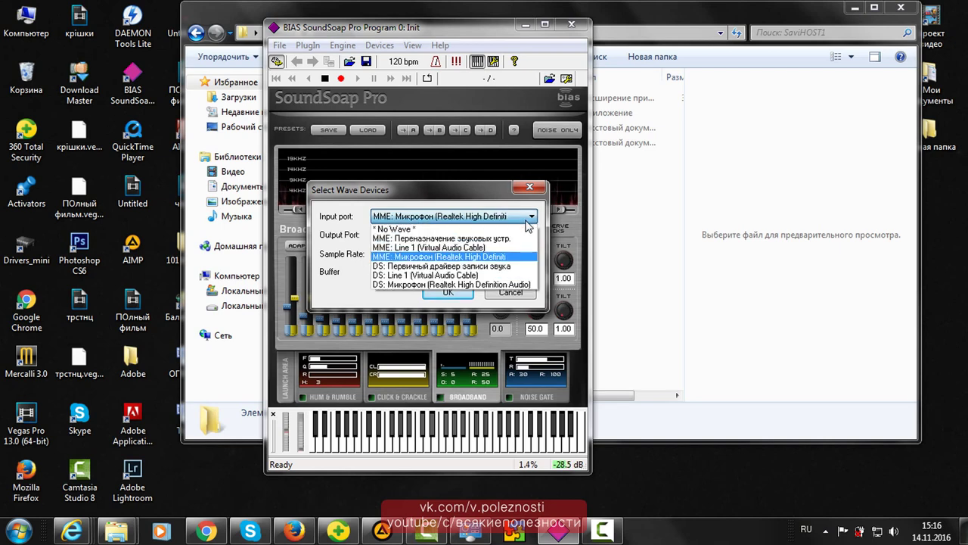
left_click(473, 257)
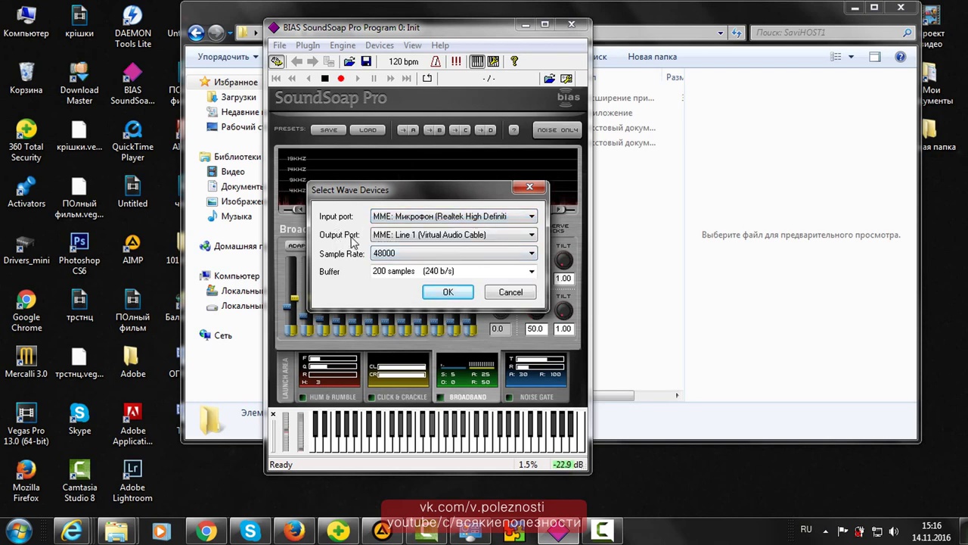
left_click(453, 236)
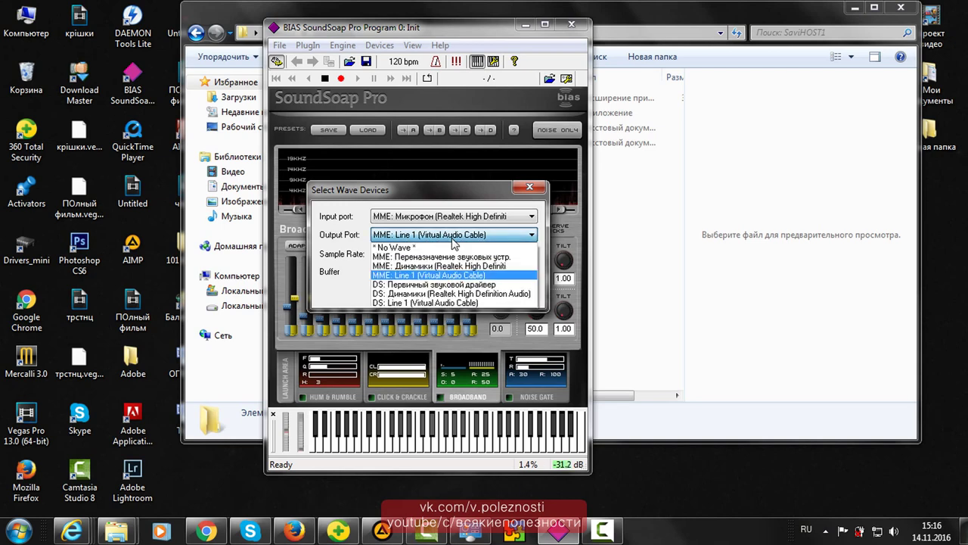
left_click(423, 275)
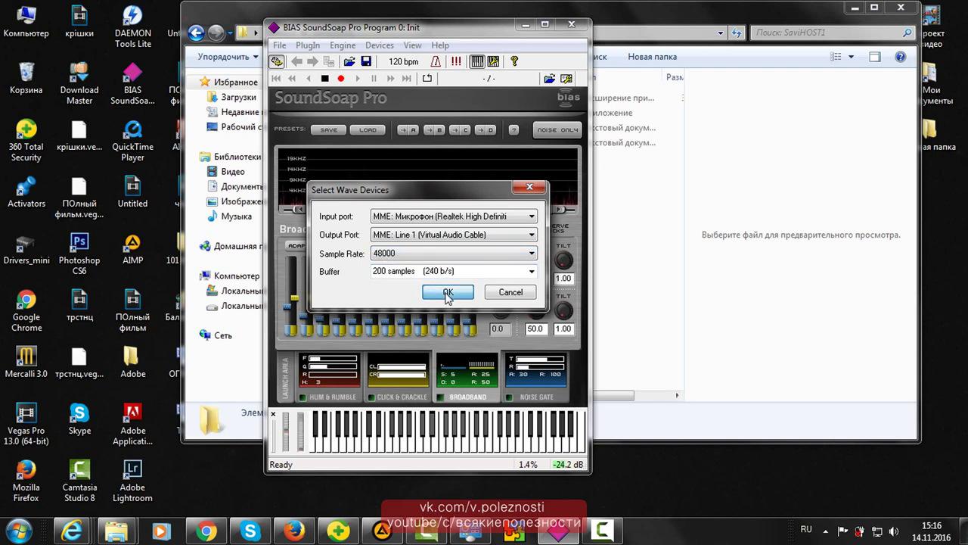
left_click(444, 291)
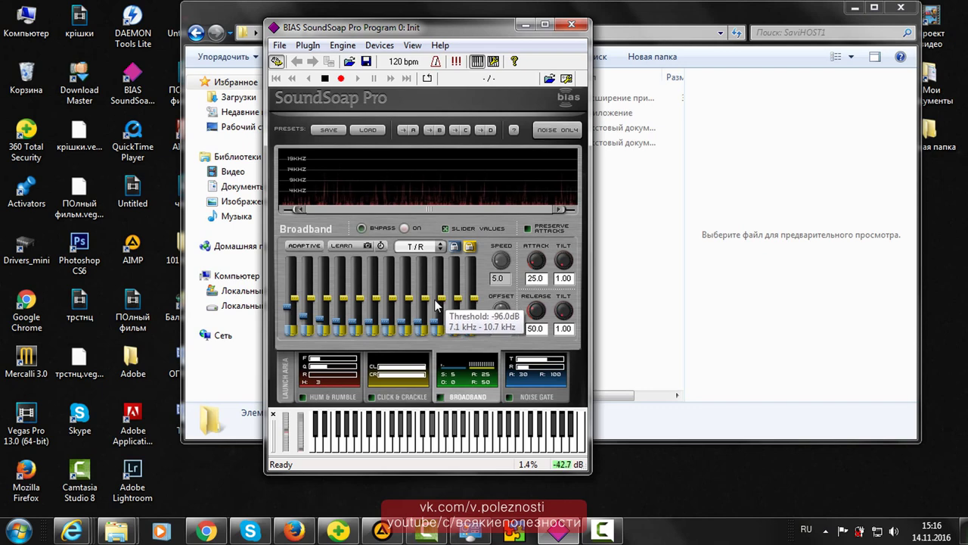
Turn on the Broadband module, start its Adaptive noise detection, and end the noise capture once the background noise has been sampled.
left_click(440, 397)
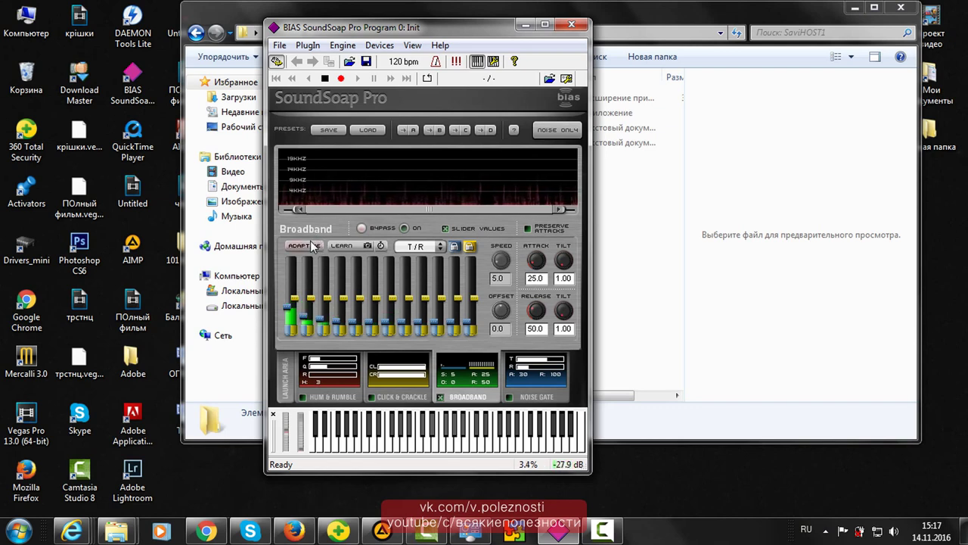
left_click(310, 248)
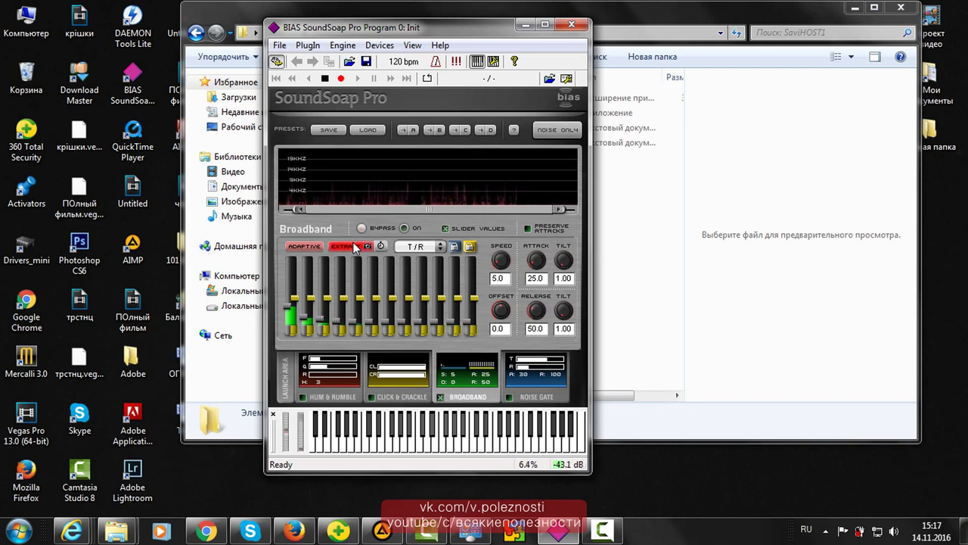
left_click(352, 245)
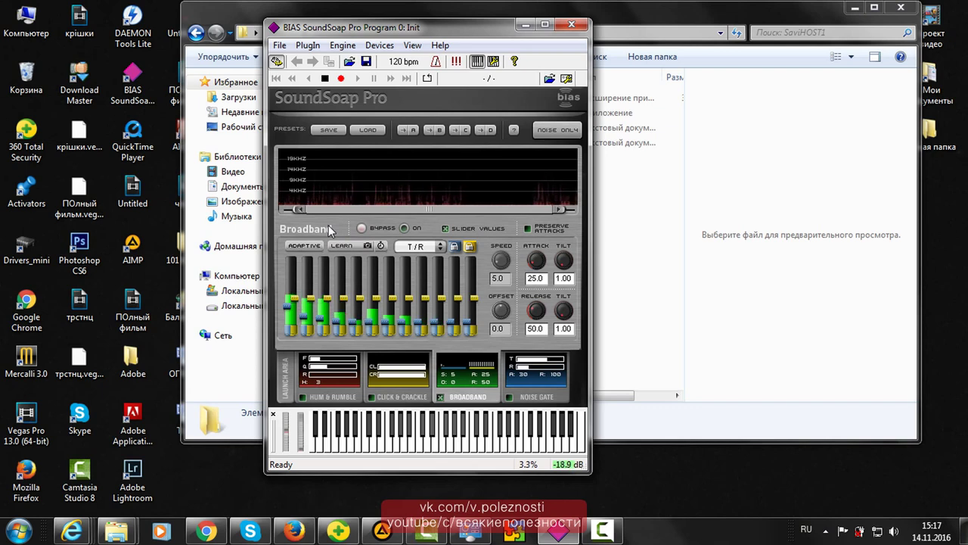
Save the current noise reduction settings as a SoundSoap Pro preset named 1 in the SaviHOST1 folder.
left_click(339, 128)
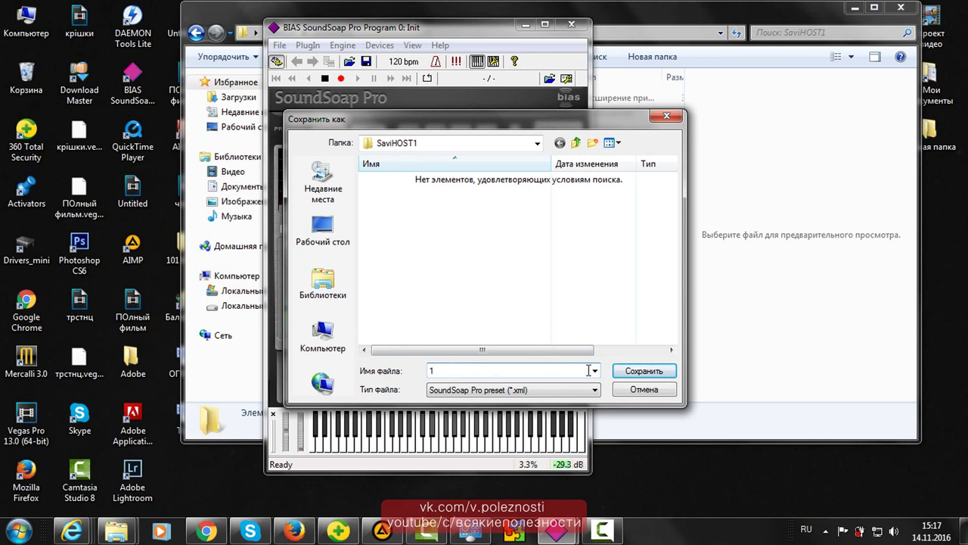
left_click(642, 371)
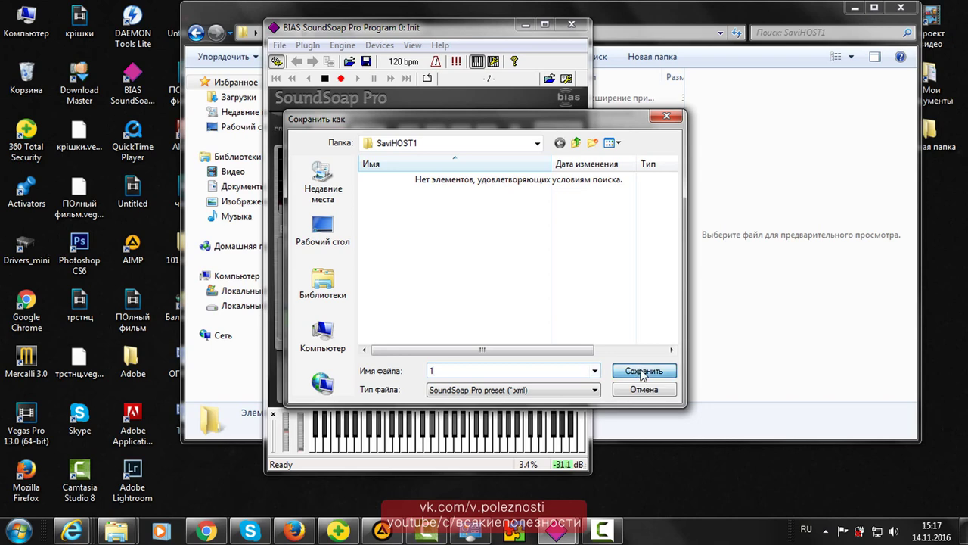
Load the saved preset 1 from the SaviHOST1 folder with Load All Settings enabled.
mouse_move(457, 319)
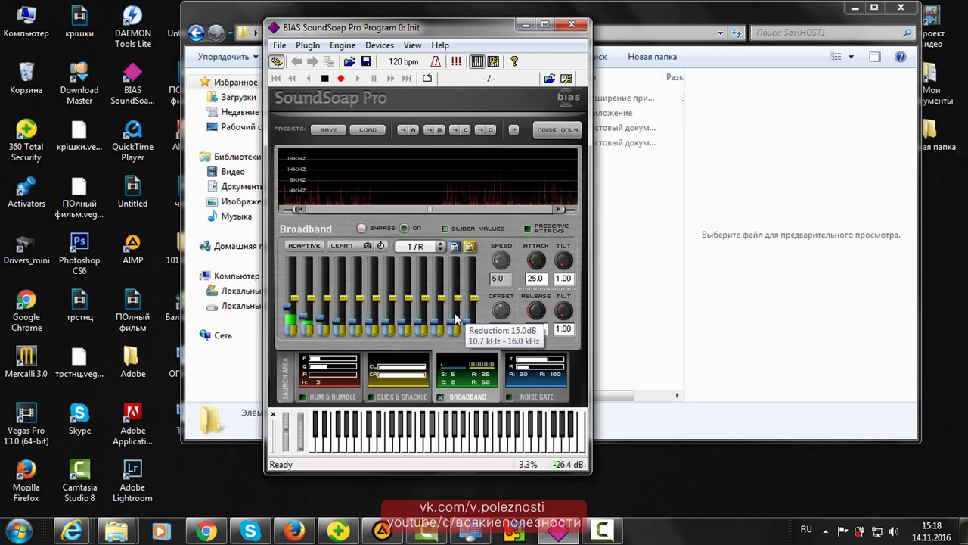
left_click(366, 132)
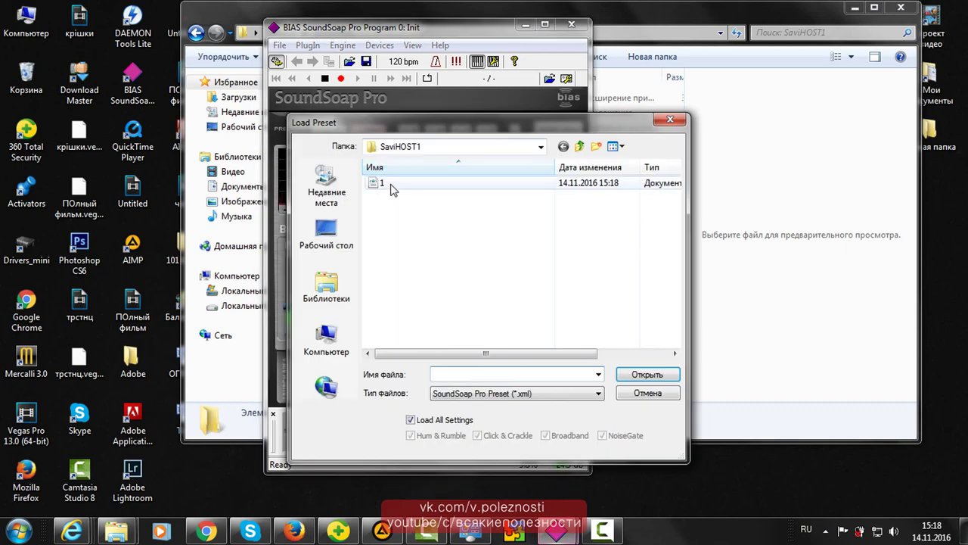
left_click(389, 186)
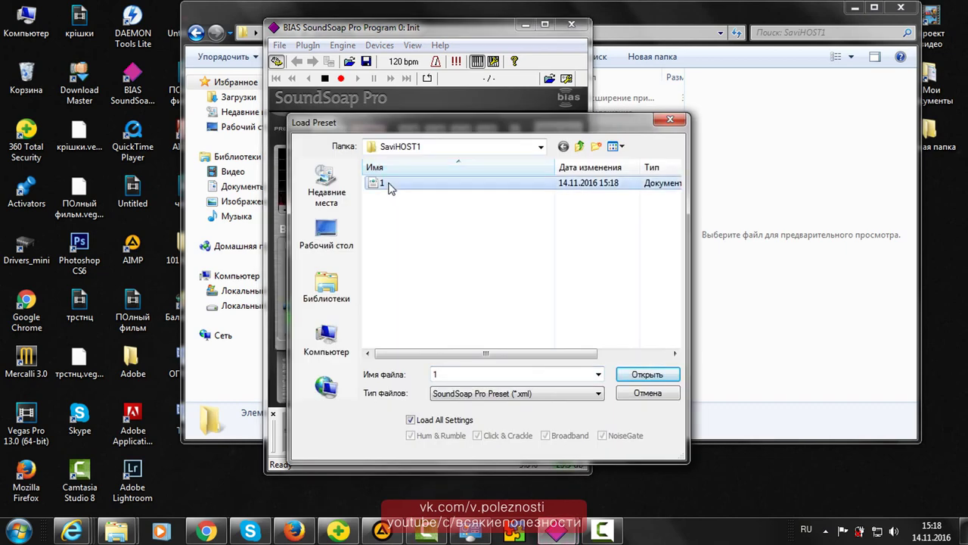
left_click(634, 372)
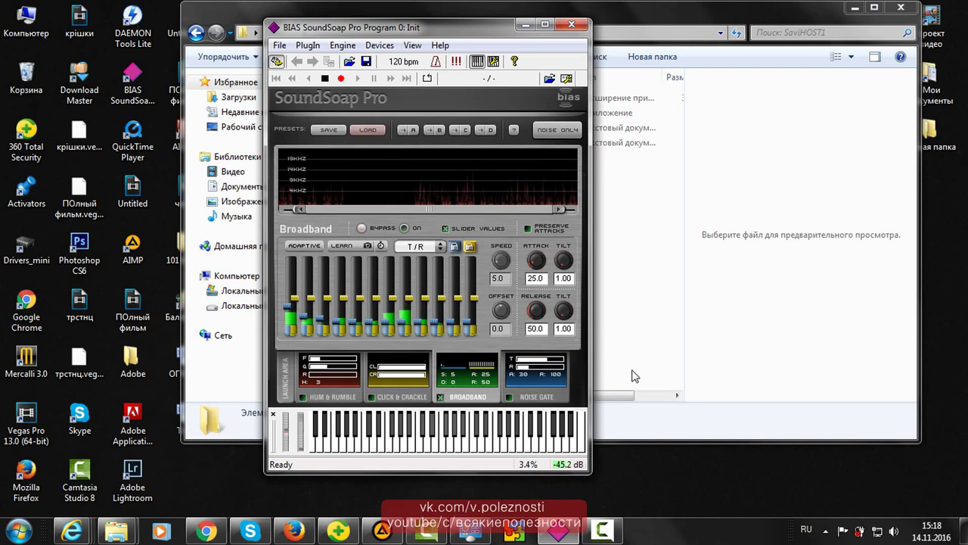